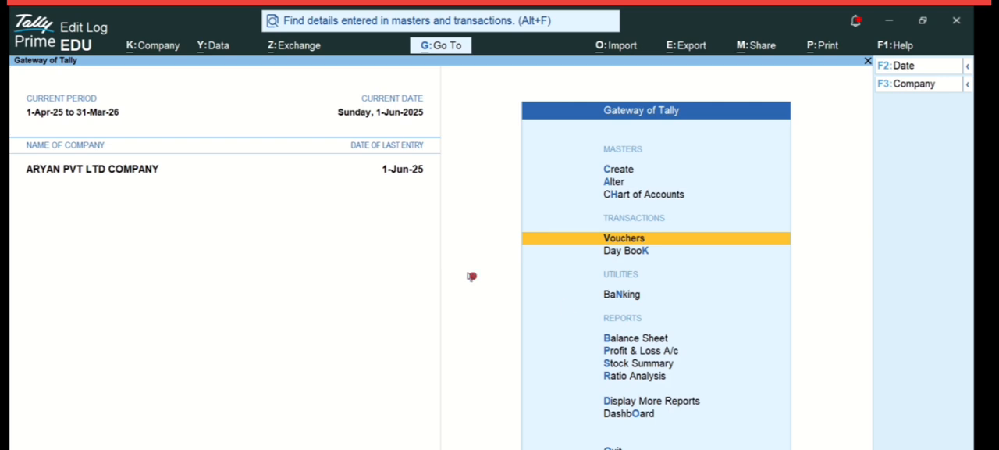
- Open the Balance Sheet in detailed view and examine the Furnitur Ac balance under Fixed Assets
{"action": "left_click", "coordinate": [657, 348]}
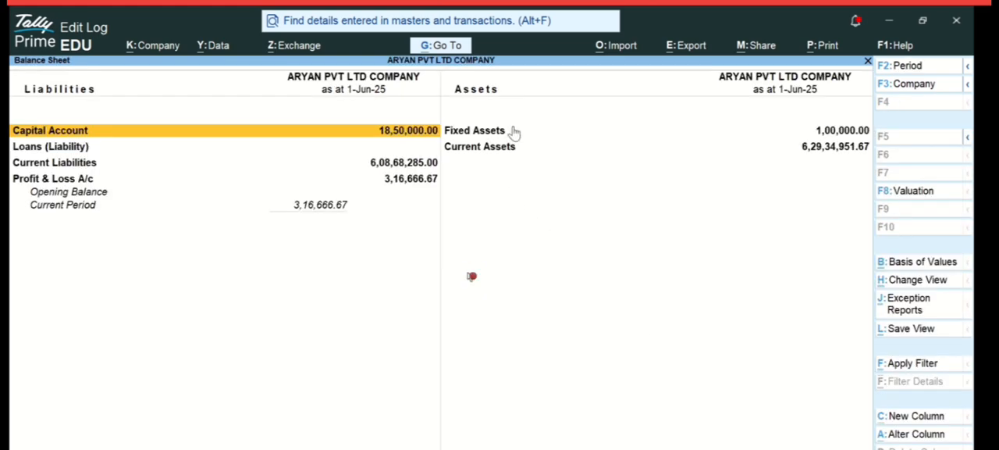
{"action": "left_click", "coordinate": [821, 135]}
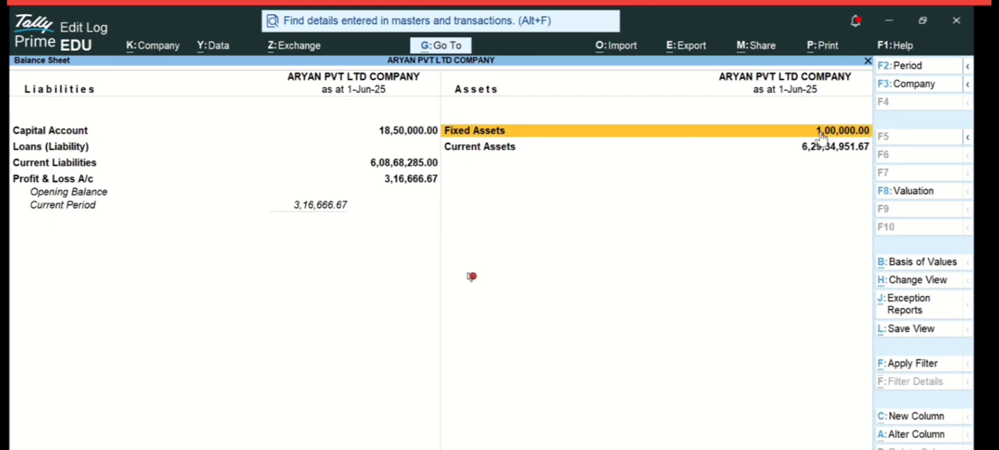
{"action": "key", "text": "alt+F5"}
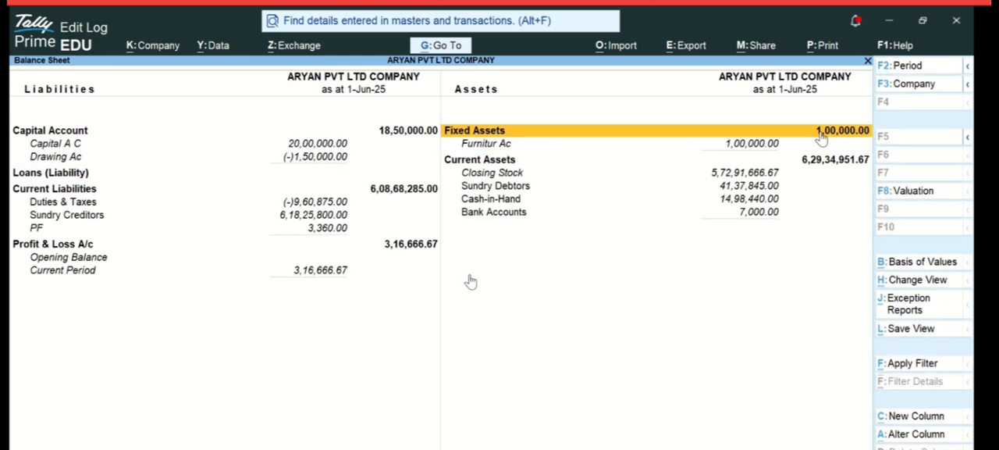
{"action": "left_click", "coordinate": [732, 148]}
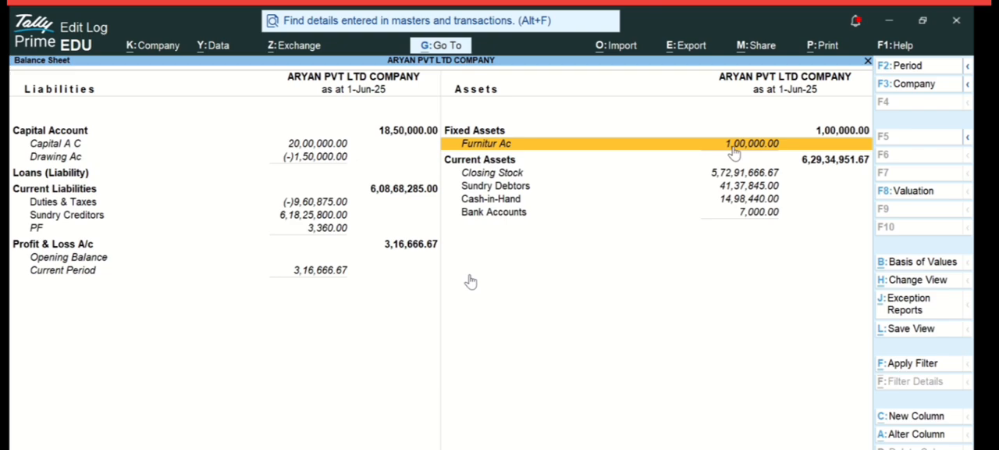
{"action": "key", "text": "Left"}
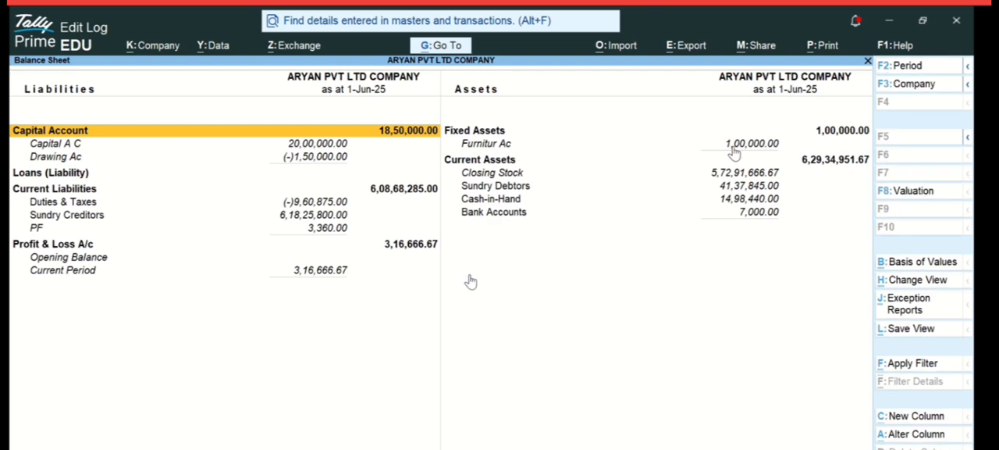
{"action": "key", "text": "Escape"}
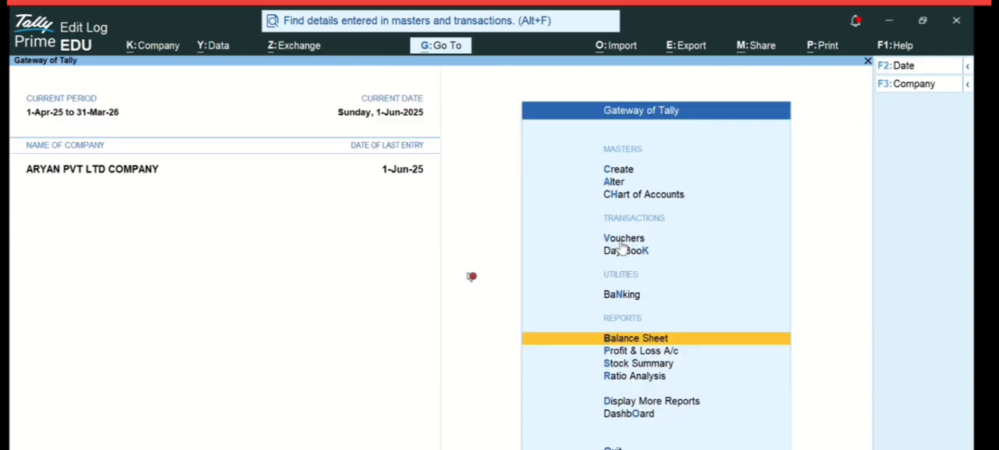
- Start a journal voucher and create a debit ledger named Computer Ac under the Fixed Assets group
{"action": "key", "text": "v"}
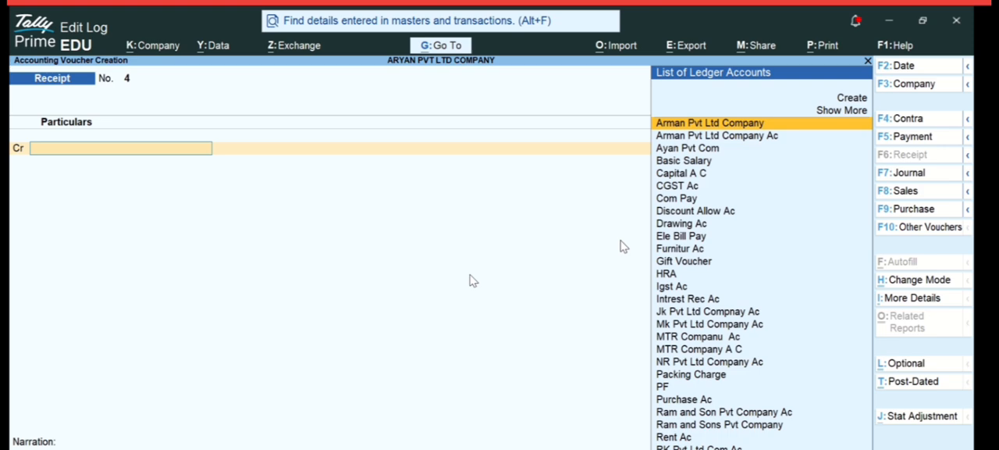
{"action": "left_click", "coordinate": [920, 178]}
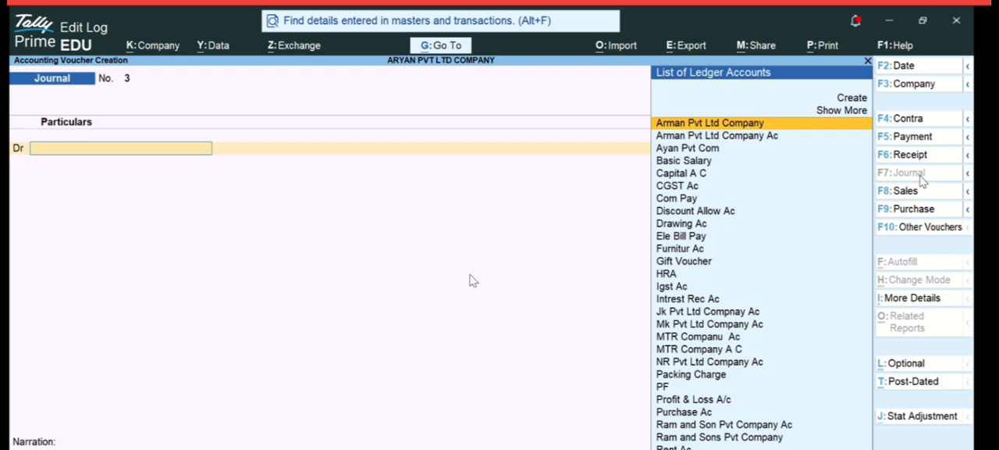
{"action": "type", "text": "Com"}
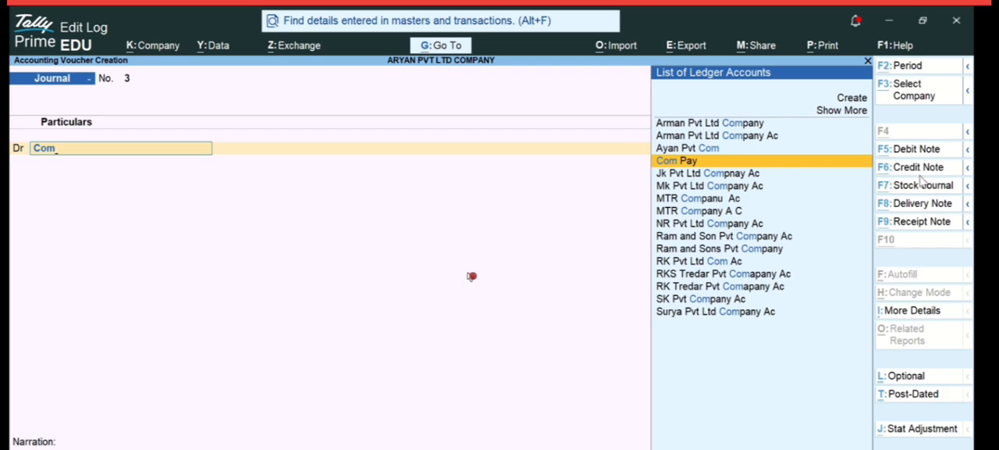
{"action": "key", "text": "alt+c"}
{"action": "type", "text": "puter"}
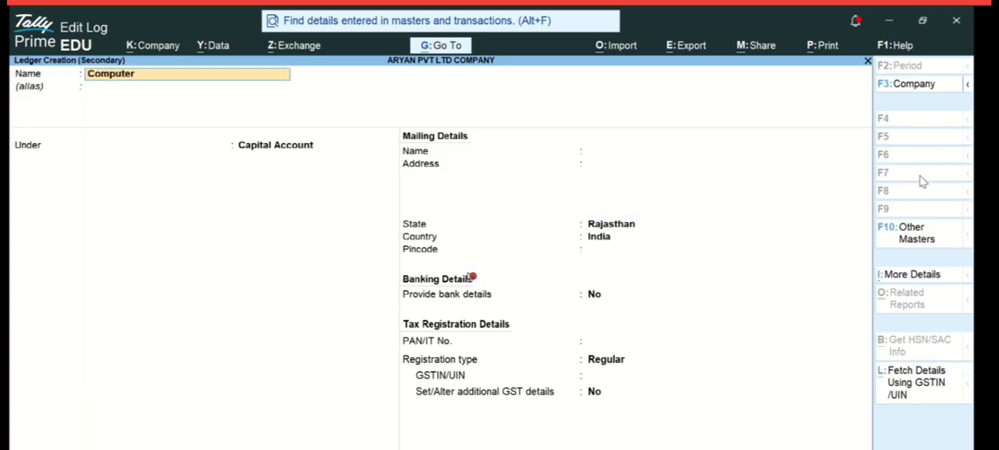
{"action": "type", "text": " Ac"}
{"action": "key", "text": "Return"}
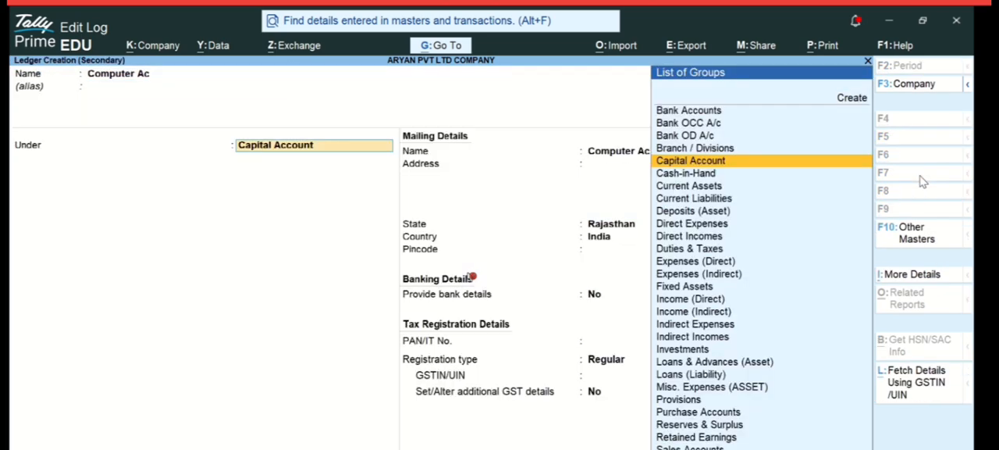
{"action": "type", "text": "Fi"}
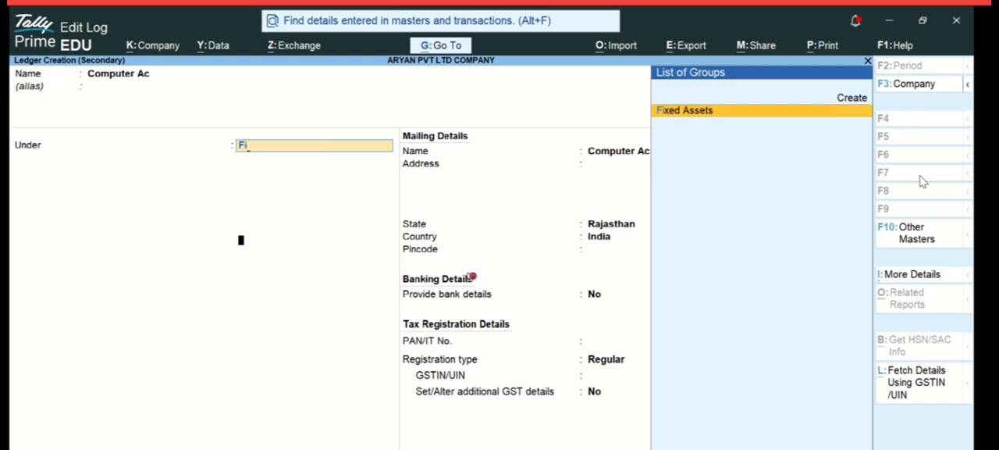
{"action": "key", "text": "Return"}
{"action": "key", "text": "Return"}
{"action": "key", "text": "Return"}
{"action": "key", "text": "ctrl+a"}
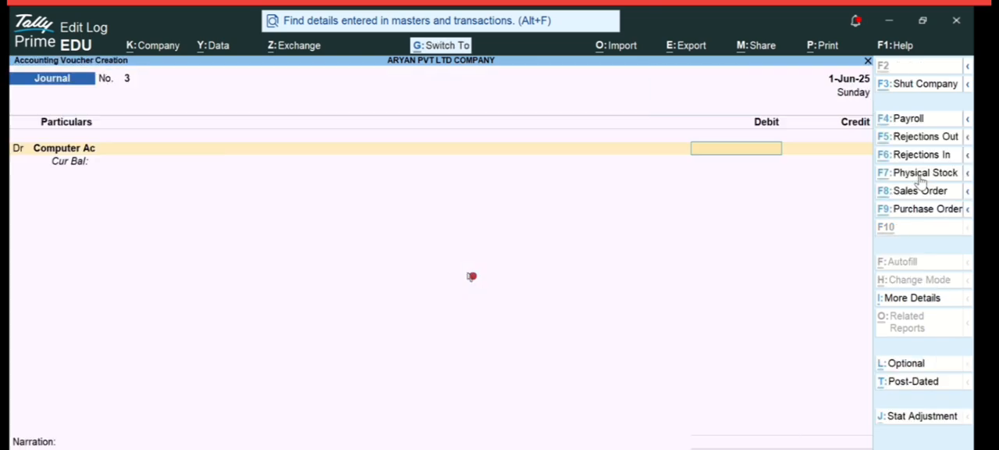
- Debit Computer Ac with 50000, credit Furnitur Ac with the same amount, and save the journal voucher
{"action": "type", "text": "50000"}
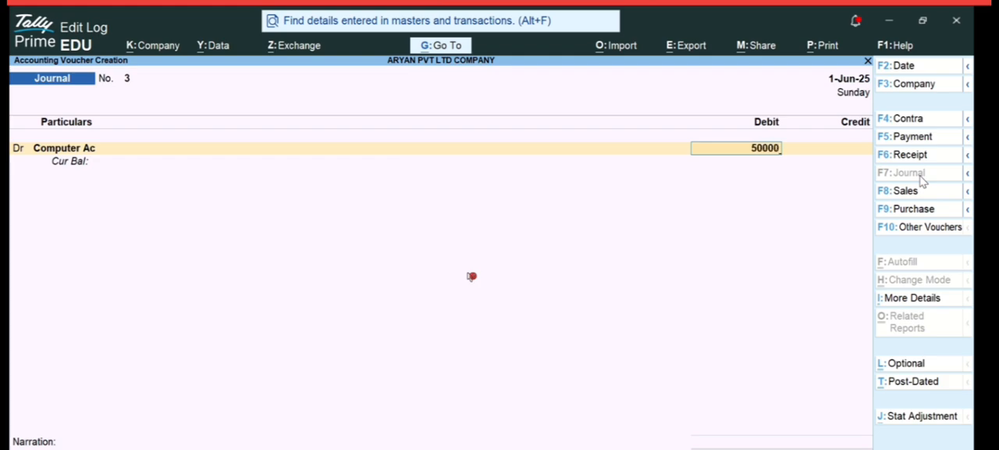
{"action": "key", "text": "Return"}
{"action": "type", "text": "c"}
{"action": "key", "text": "Return"}
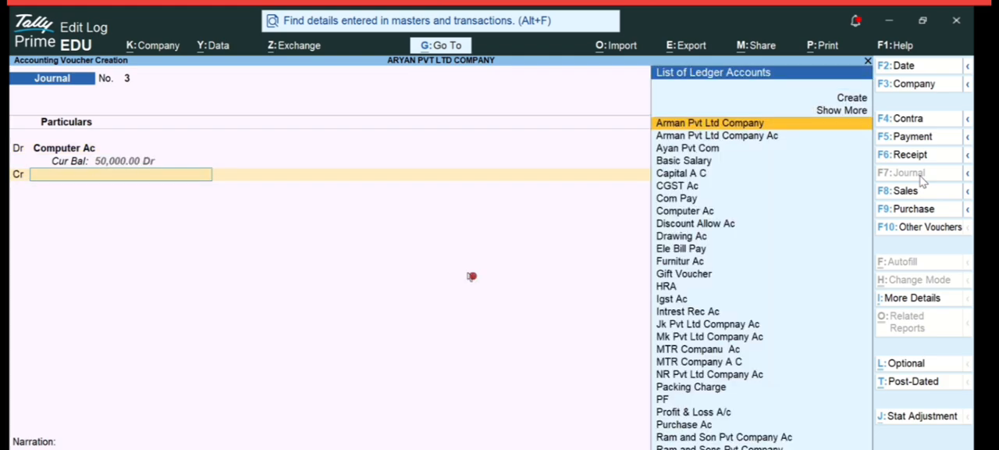
{"action": "type", "text": "Fu"}
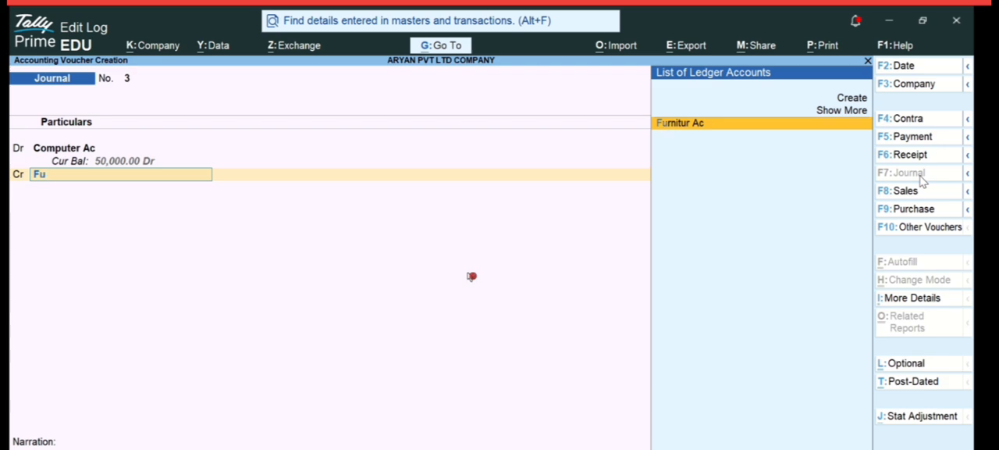
{"action": "key", "text": "Return"}
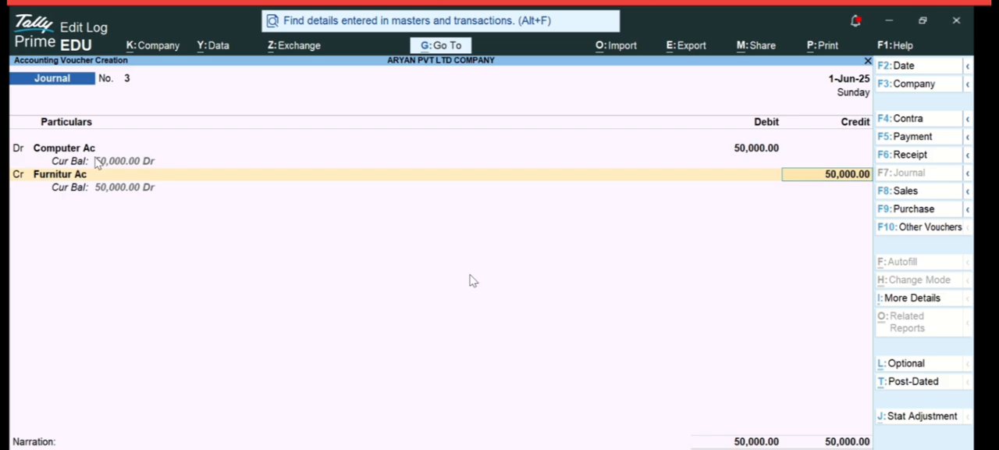
{"action": "key", "text": "ctrl+a"}
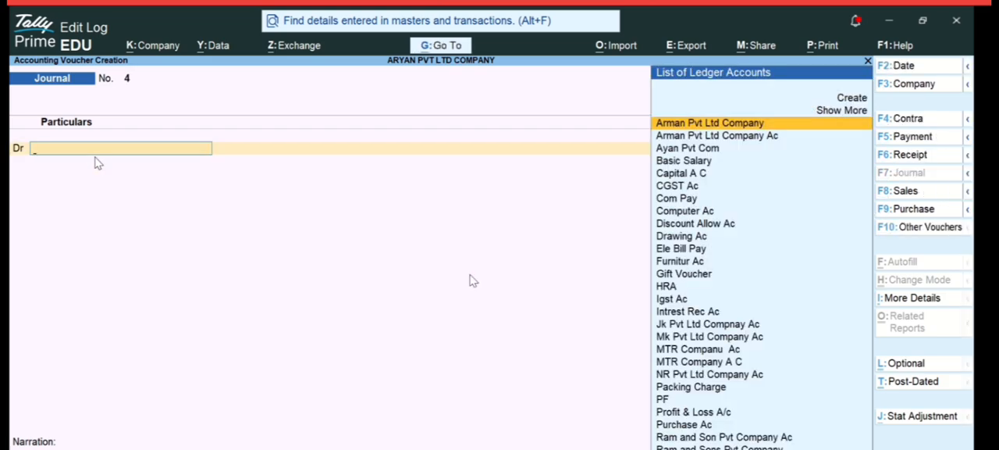
{"action": "key", "text": "Escape"}
{"action": "key", "text": "Return"}
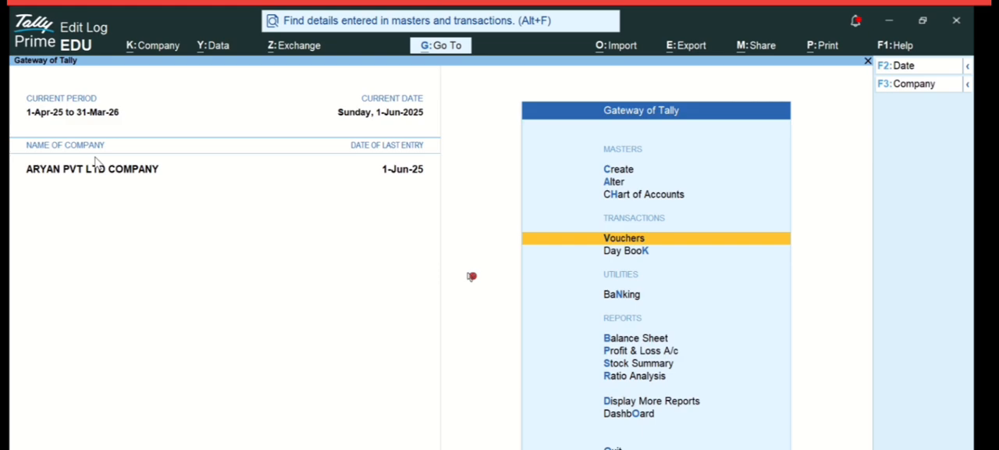
- Check the Computer Ac and Furnitur Ac balances under Fixed Assets in the Balance Sheet
{"action": "left_click", "coordinate": [634, 339]}
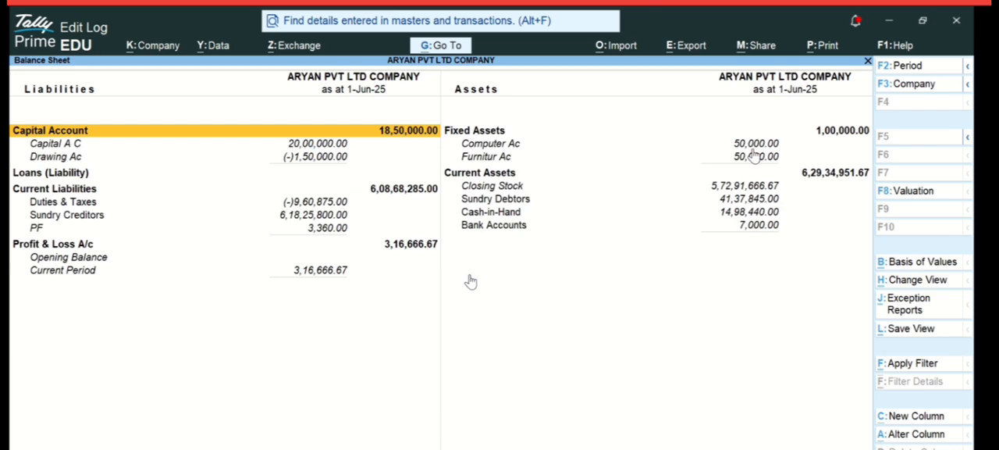
{"action": "left_click", "coordinate": [821, 134]}
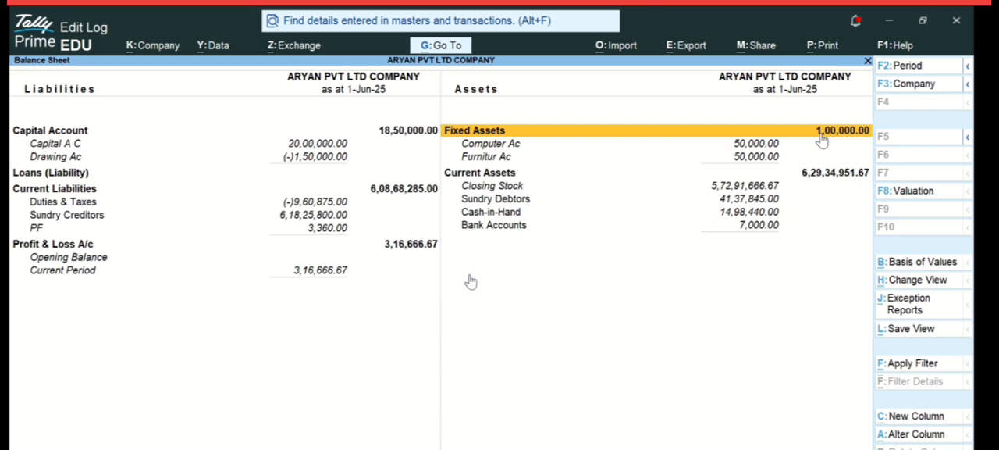
{"action": "key", "text": "Escape"}
{"action": "key", "text": "Escape"}
{"action": "key", "text": "Escape"}
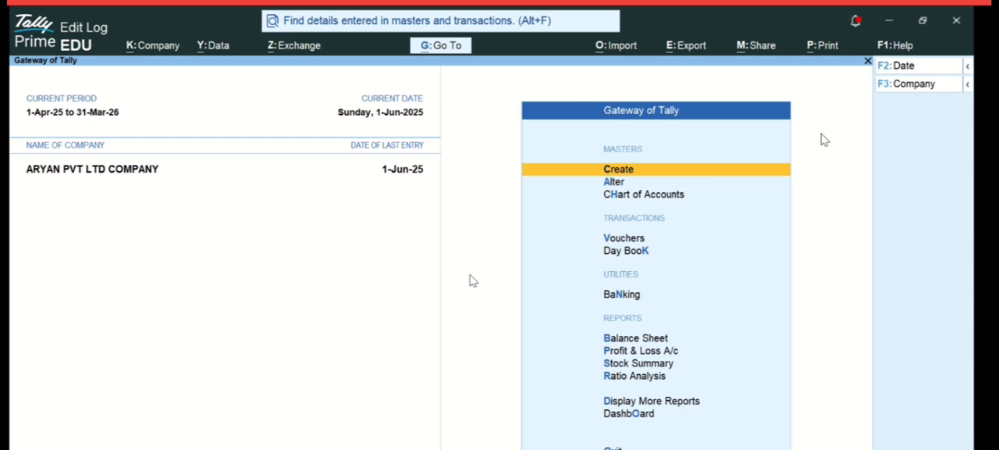
- Start a payment voucher and create a debit ledger named Advance Rent Pay Ac under Current Assets
{"action": "left_click", "coordinate": [613, 241]}
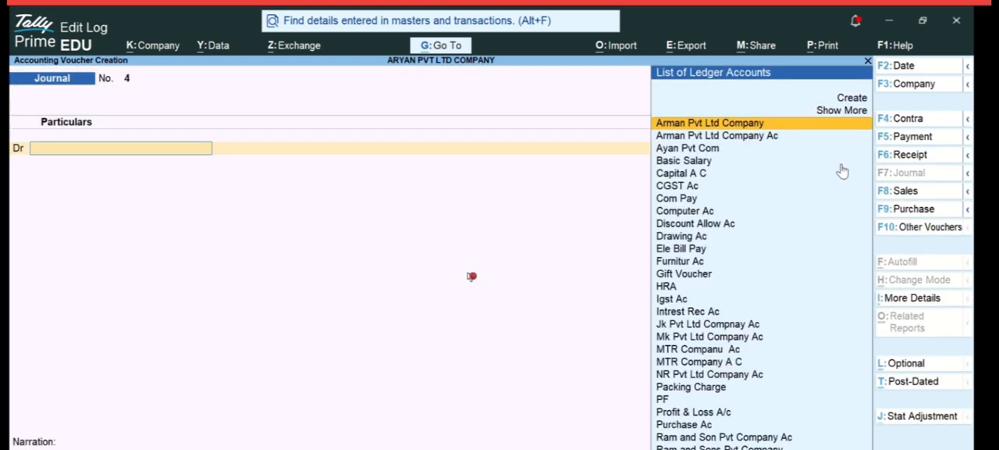
{"action": "left_click", "coordinate": [910, 138]}
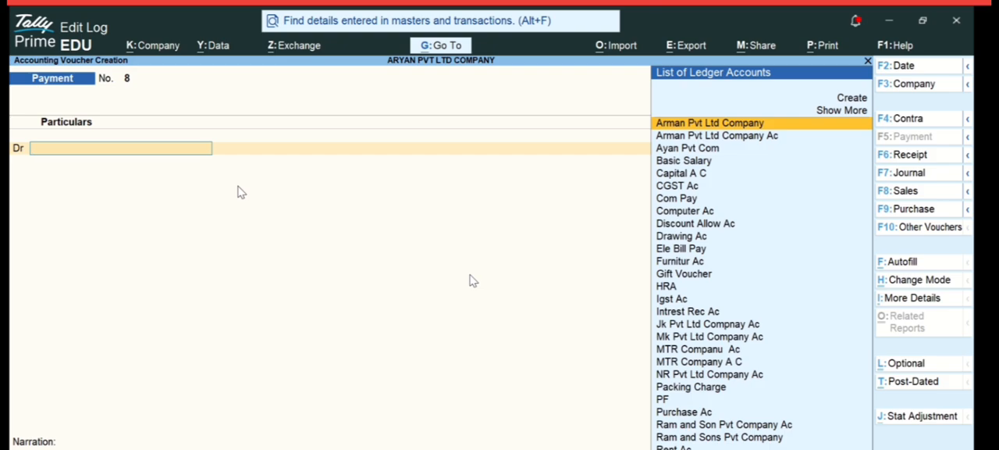
{"action": "key", "text": "alt+c"}
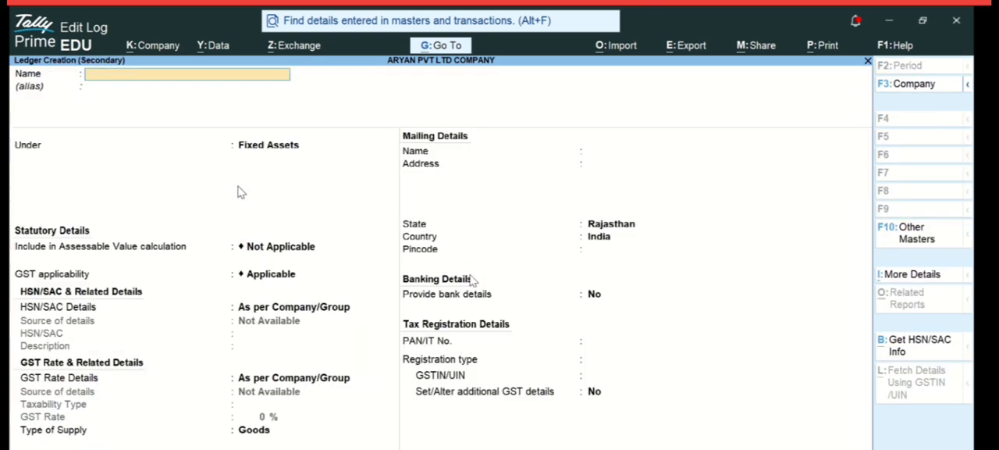
{"action": "type", "text": "Advance Rent"}
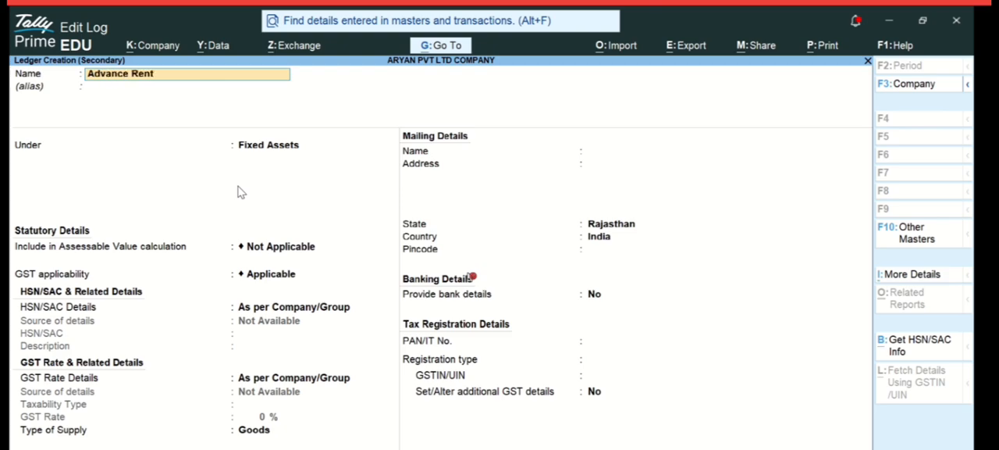
{"action": "type", "text": " Pay Ac"}
{"action": "key", "text": "Return"}
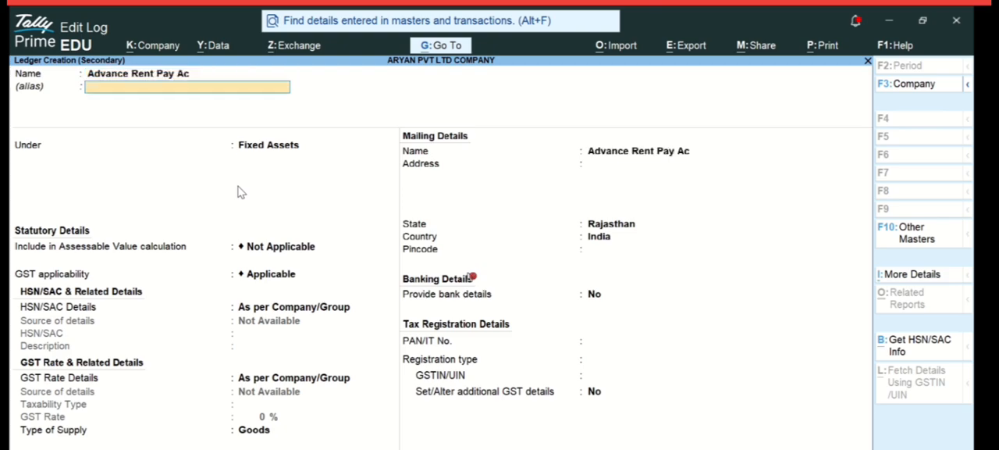
{"action": "key", "text": "Return"}
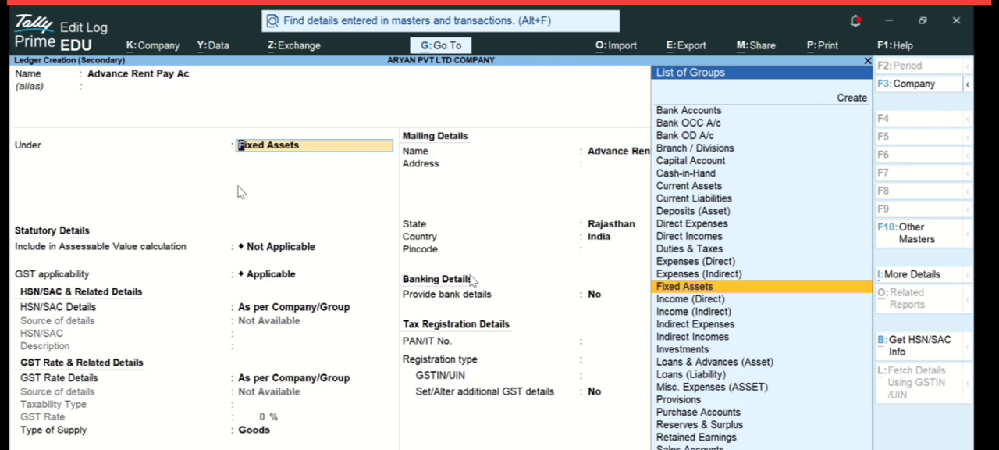
{"action": "type", "text": "Cu"}
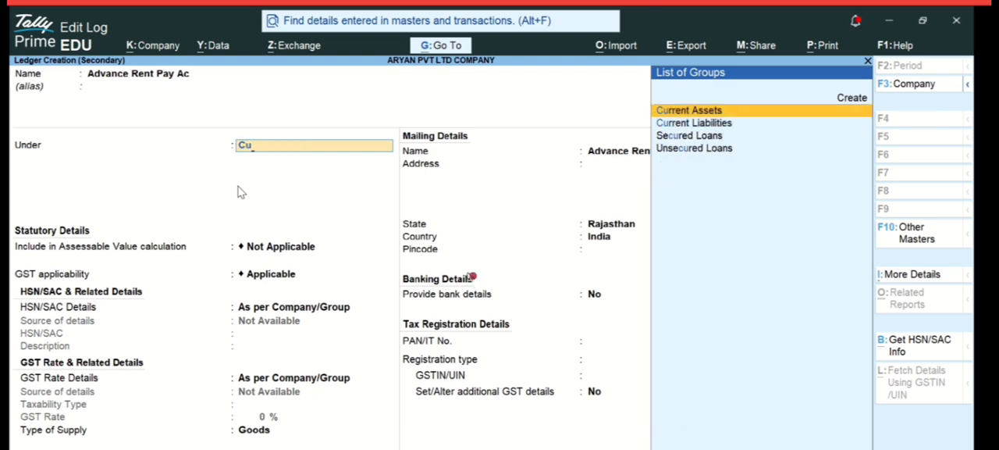
{"action": "key", "text": "Return"}
{"action": "key", "text": "ctrl+a"}
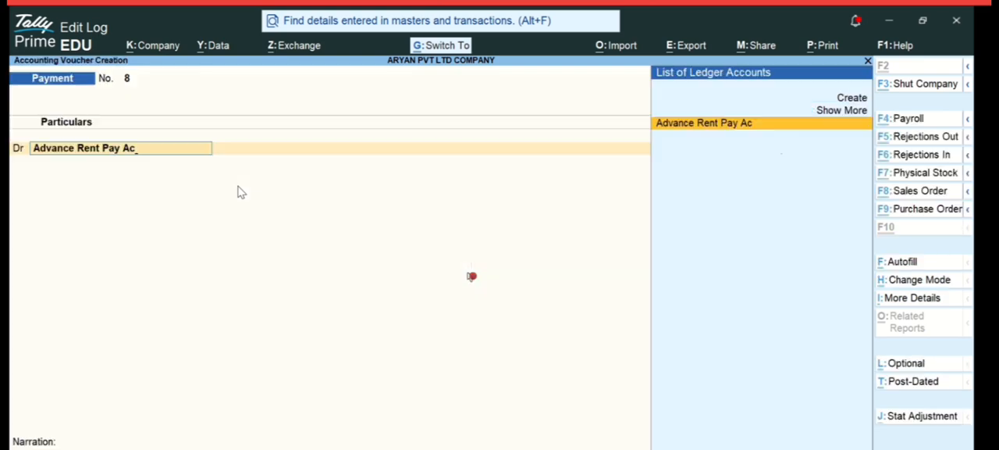
- Debit Advance Rent Pay Ac with 50000, credit Cash with the same amount, and save the payment voucher
{"action": "key", "text": "Return"}
{"action": "type", "text": "50000"}
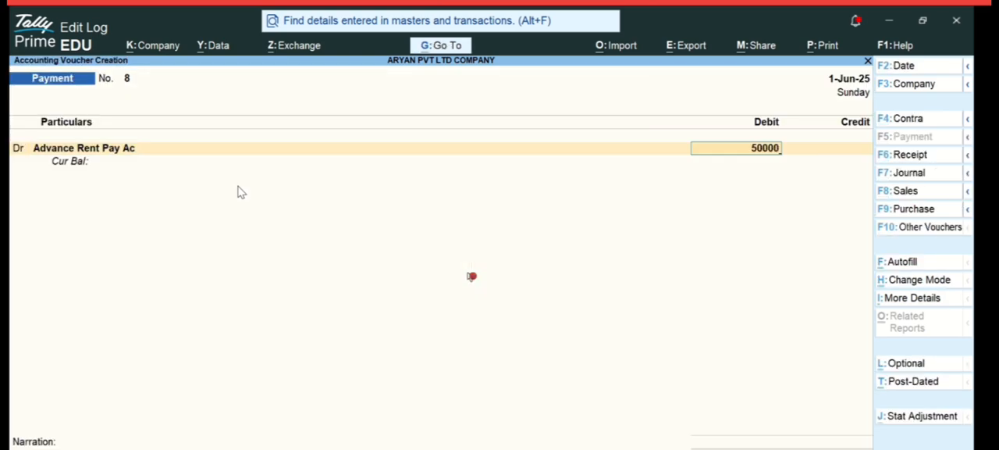
{"action": "key", "text": "Return"}
{"action": "type", "text": "Cas"}
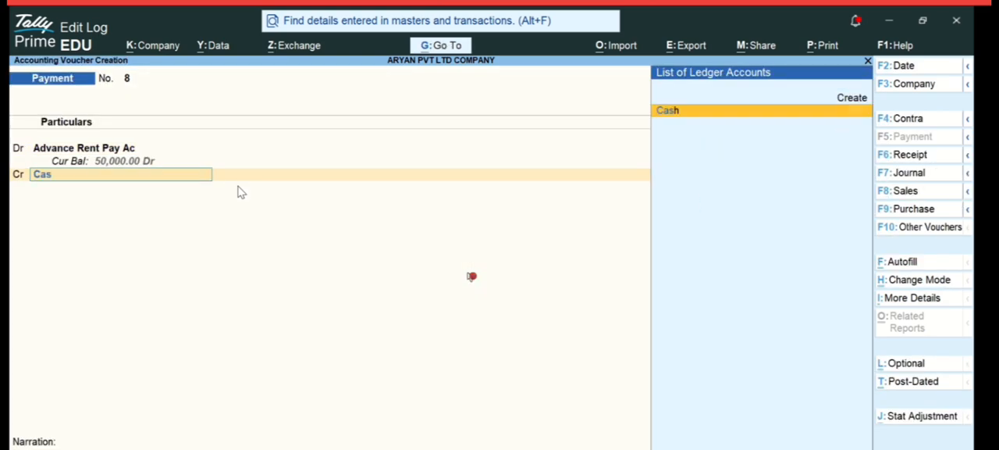
{"action": "key", "text": "Return"}
{"action": "key", "text": "ctrl"}
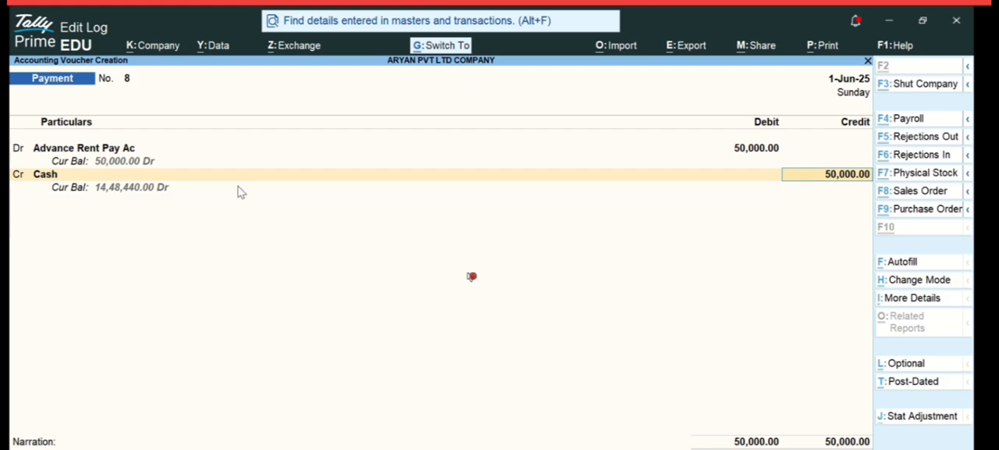
{"action": "key", "text": "ctrl+a"}
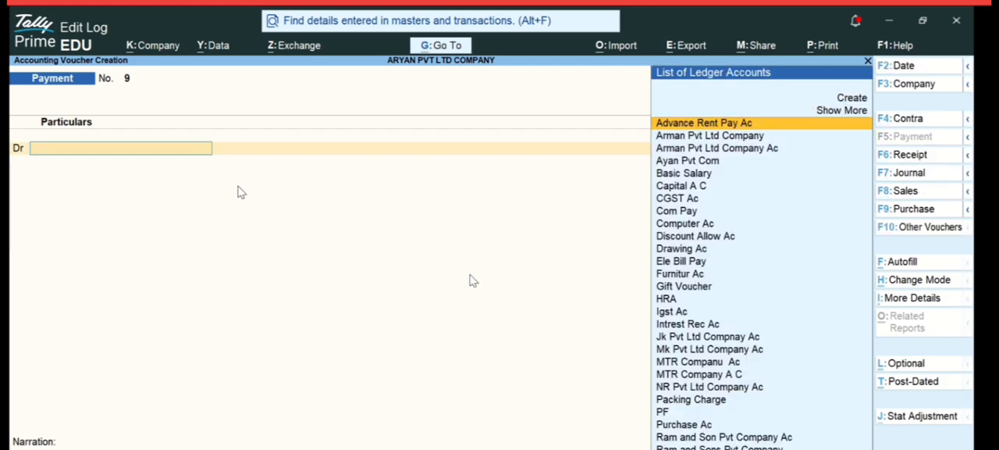
{"action": "left_click", "coordinate": [472, 278]}
{"action": "key", "text": "Escape"}
{"action": "key", "text": "Escape"}
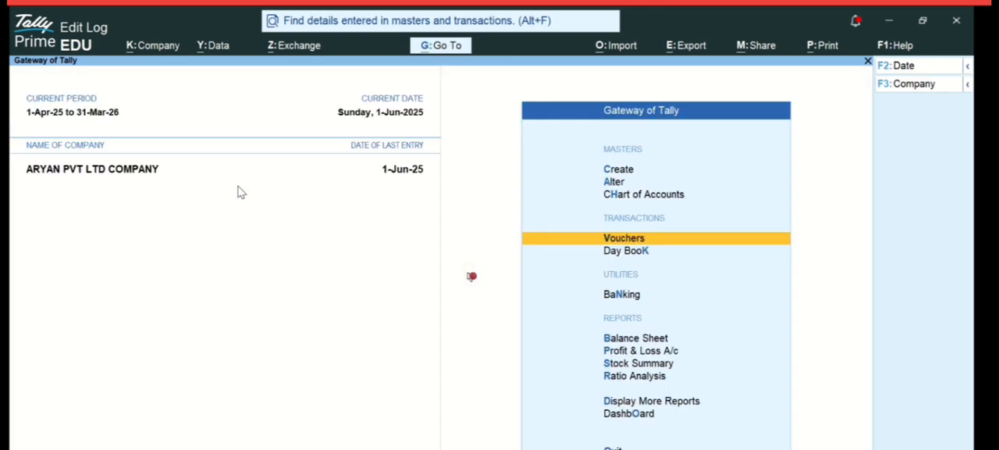
- Examine the Advance Rent Pay Ac balance under Current Assets in the detailed Balance Sheet
{"action": "left_click", "coordinate": [624, 341]}
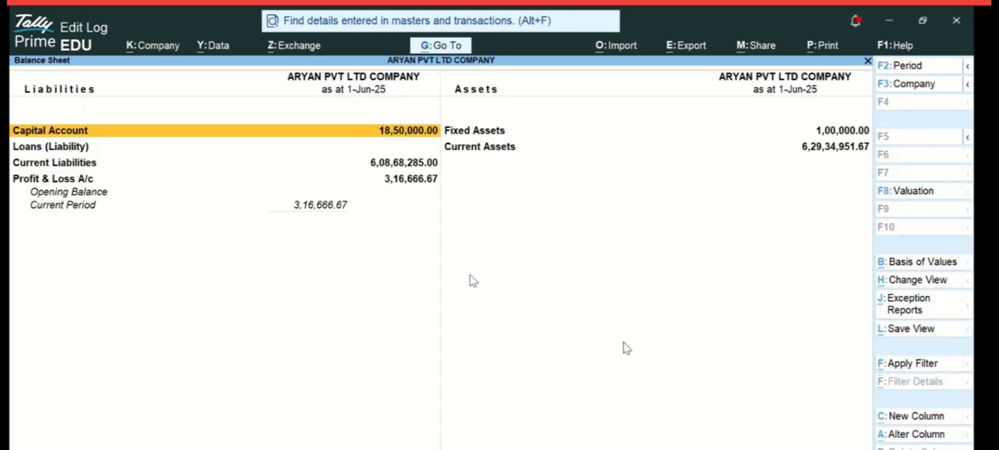
{"action": "key", "text": "alt+F5"}
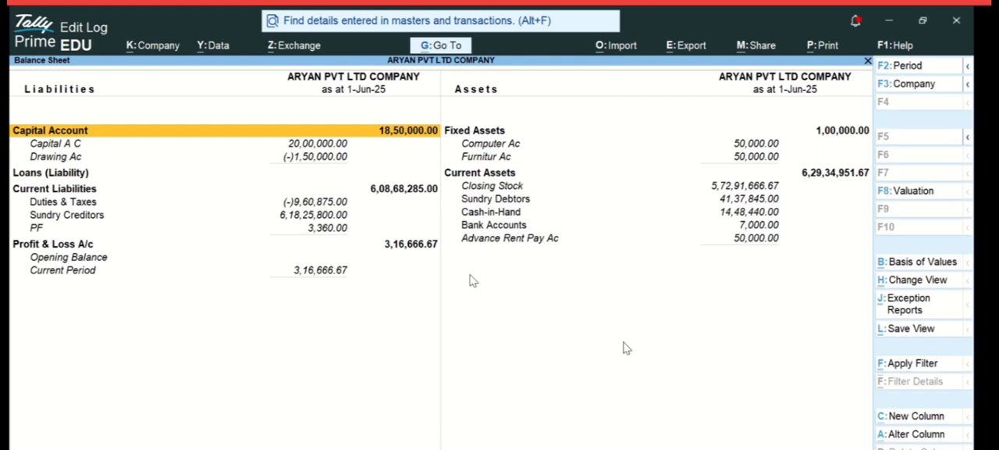
{"action": "left_click", "coordinate": [479, 238]}
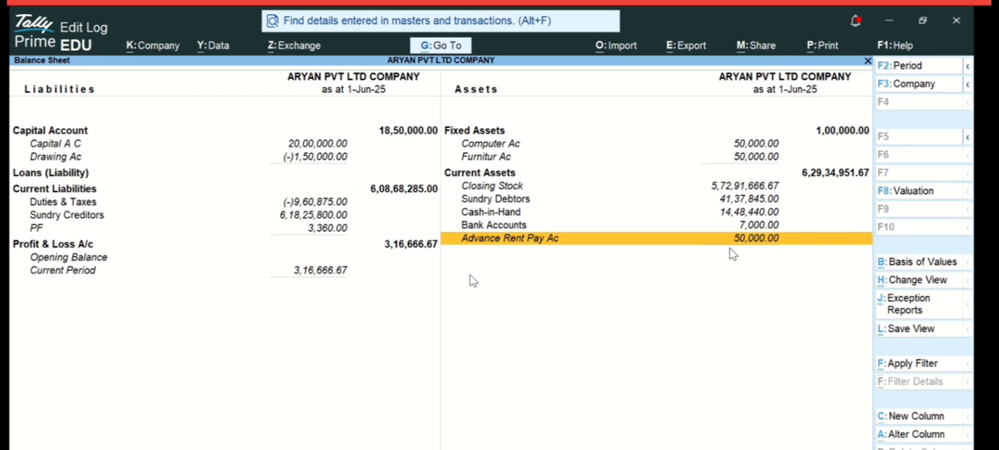
{"action": "key", "text": "Escape"}
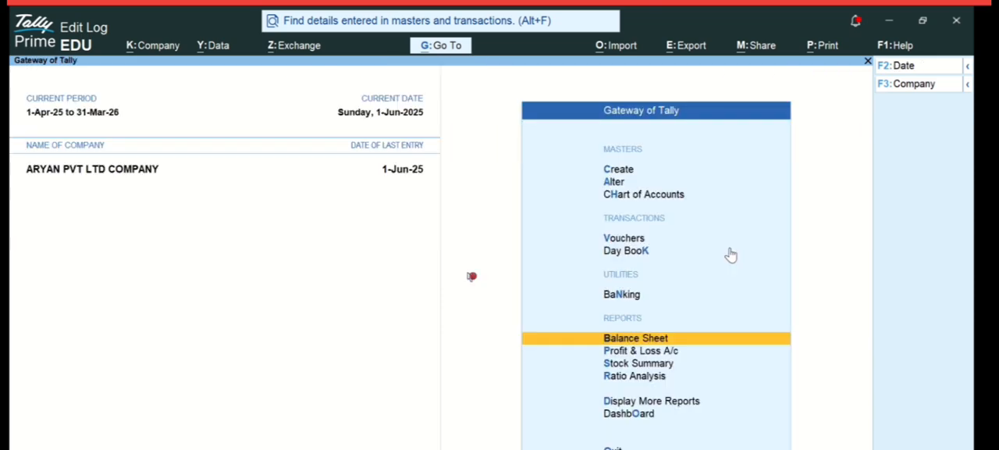
{"action": "key", "text": "Escape"}
{"action": "key", "text": "Escape"}
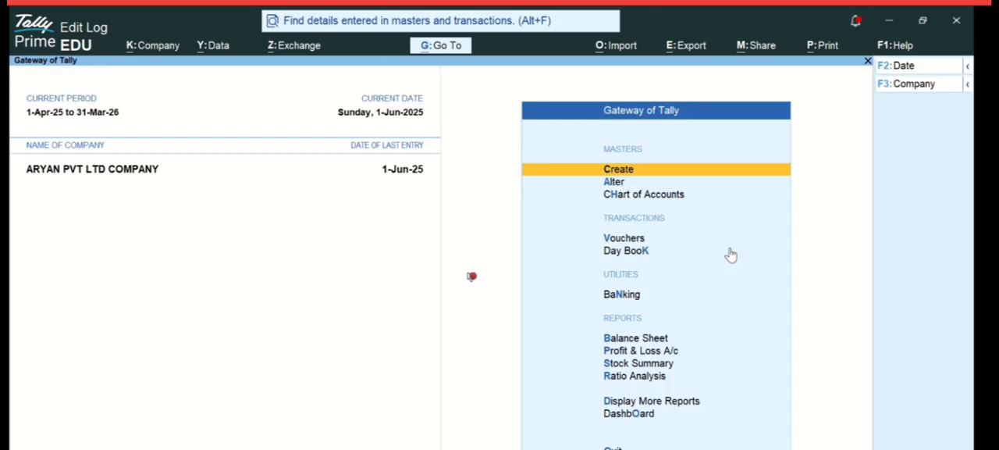
- Check the Cash-in-Hand balance under Current Assets in the detailed Balance Sheet
{"action": "left_click", "coordinate": [648, 341]}
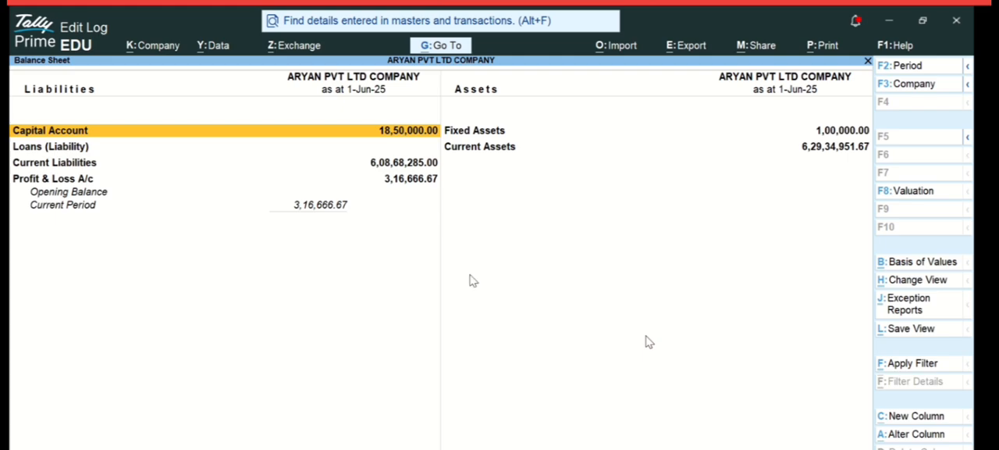
{"action": "key", "text": "alt+F5"}
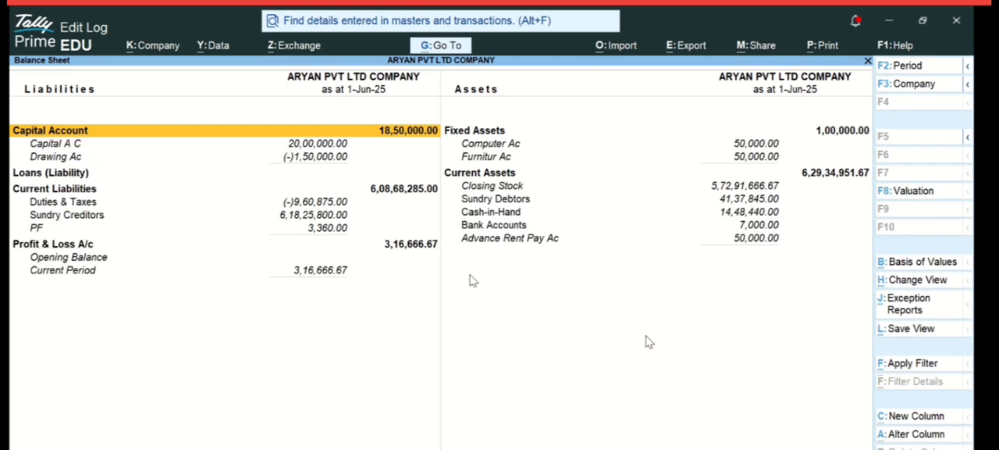
{"action": "left_click", "coordinate": [517, 215]}
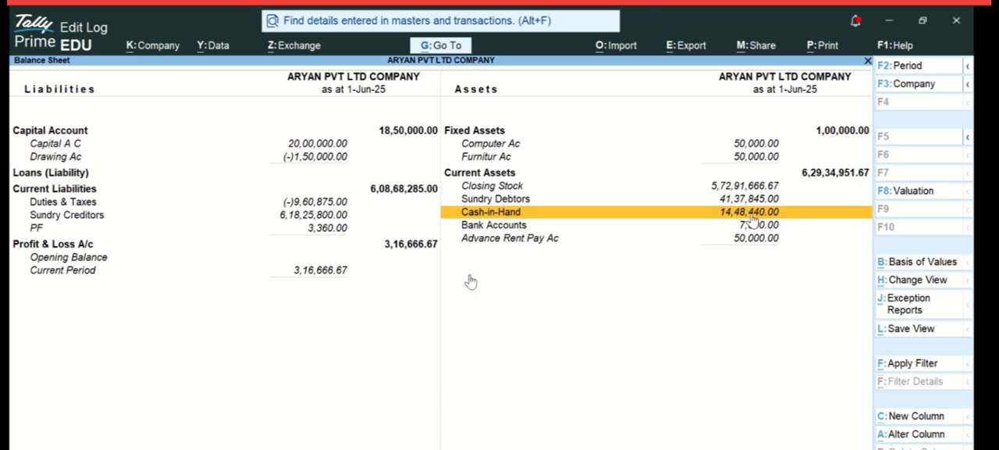
{"action": "left_click", "coordinate": [471, 276]}
{"action": "key", "text": "Escape"}
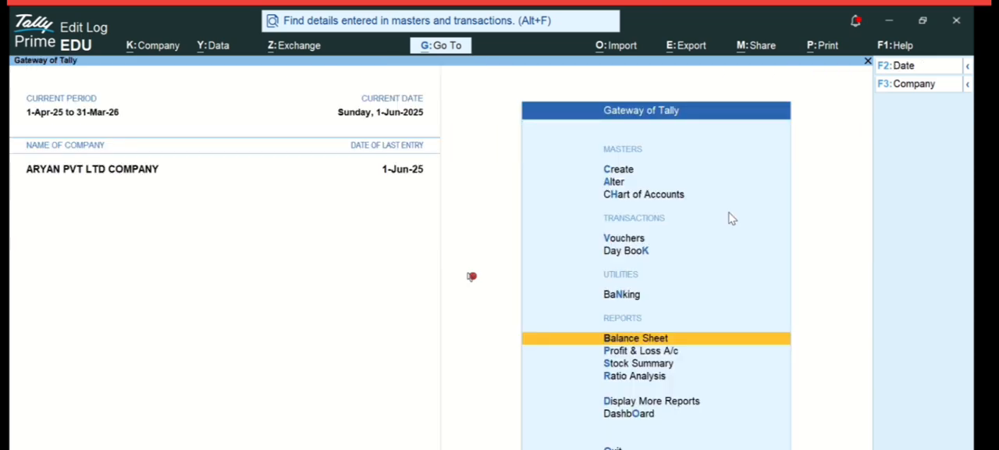
{"action": "key", "text": "Escape"}
{"action": "key", "text": "Escape"}
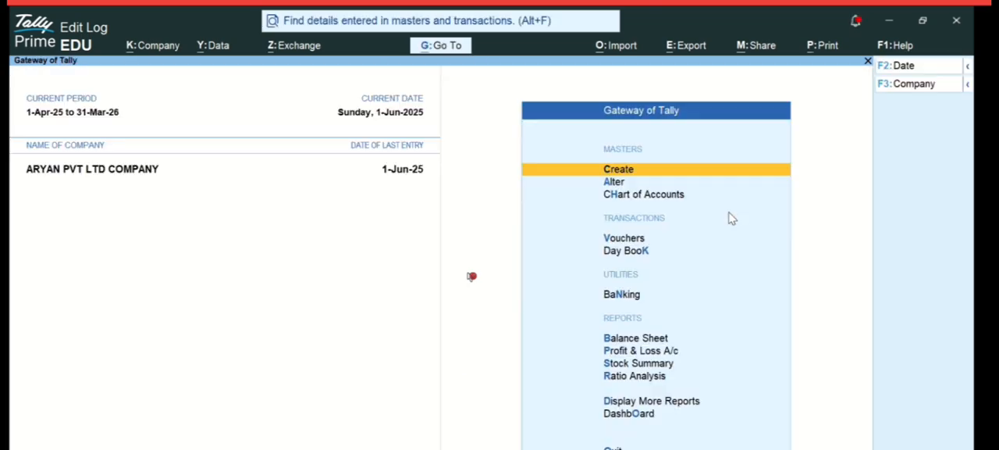
- Start a journal voucher and create a debit ledger named Rent Pay Ac under Indirect Expenses
{"action": "left_click", "coordinate": [625, 240]}
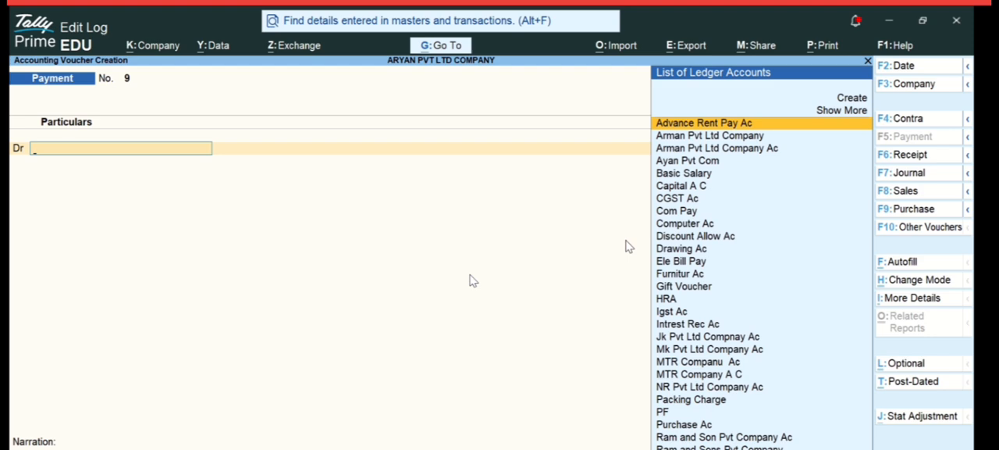
{"action": "left_click", "coordinate": [907, 177]}
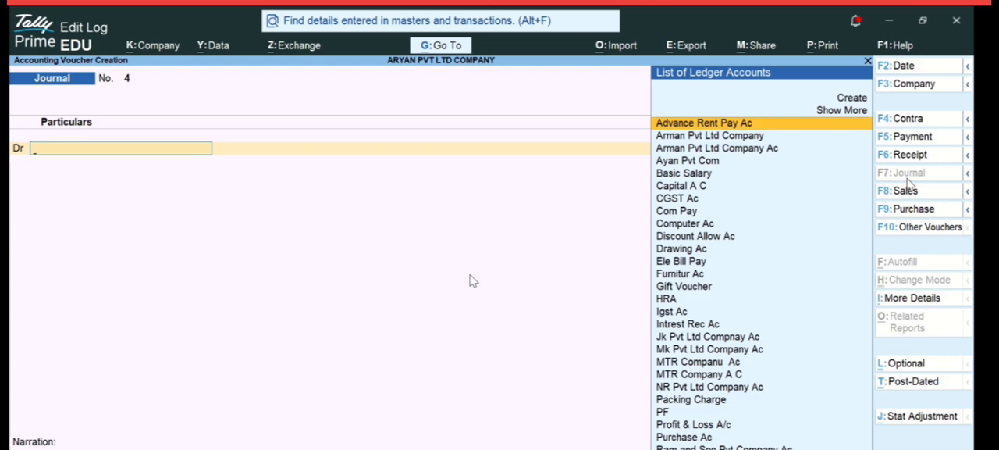
{"action": "type", "text": "Ren"}
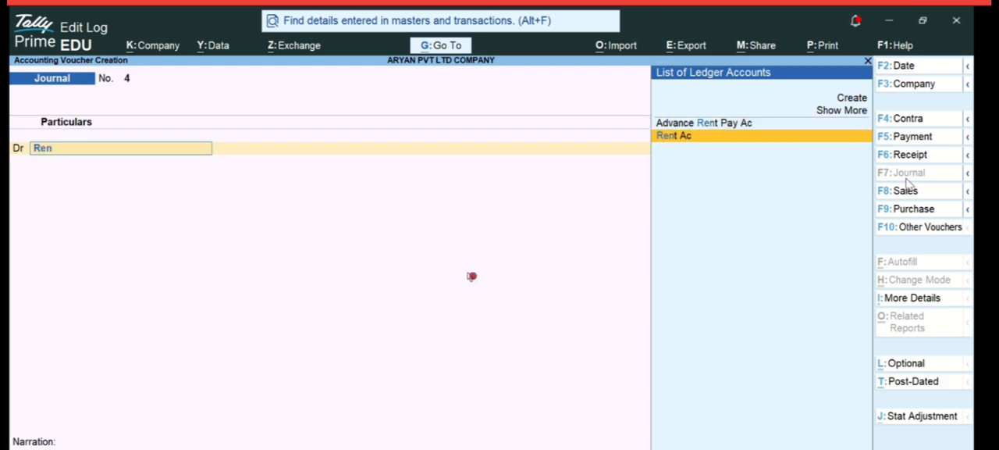
{"action": "key", "text": "alt+c"}
{"action": "type", "text": "Rent Pay Ac"}
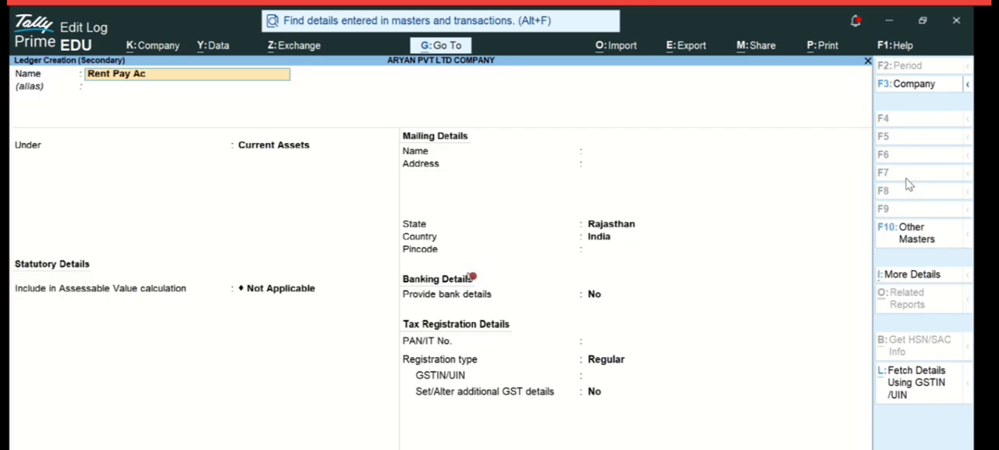
{"action": "key", "text": "Return"}
{"action": "type", "text": "Ind"}
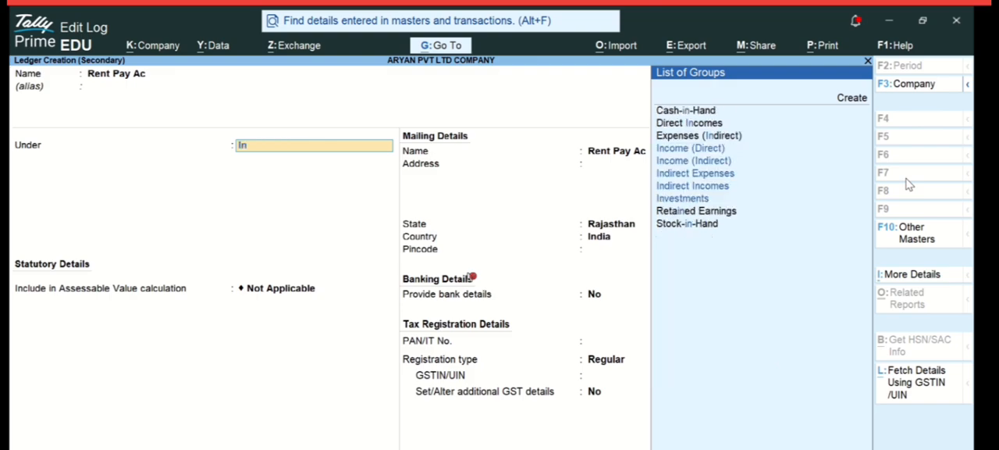
{"action": "key", "text": "Down"}
{"action": "key", "text": "Down"}
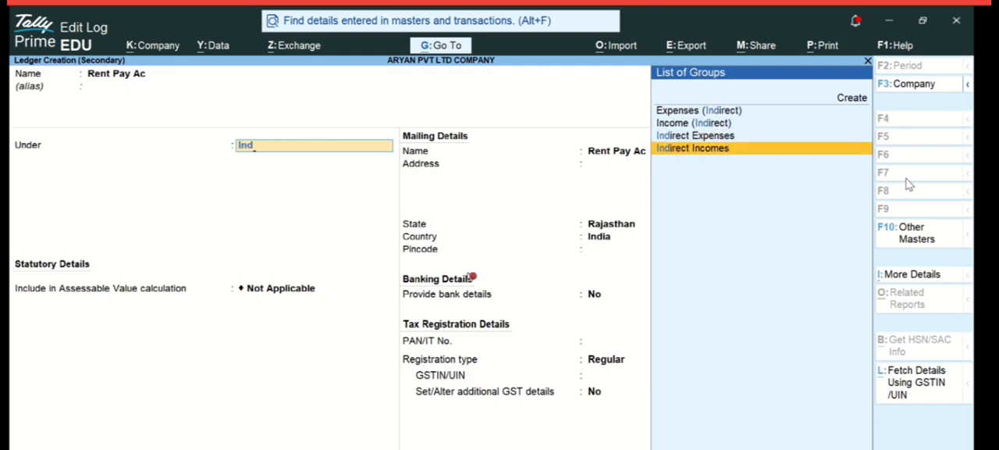
{"action": "key", "text": "Up"}
{"action": "key", "text": "Return"}
{"action": "key", "text": "ctrl+a"}
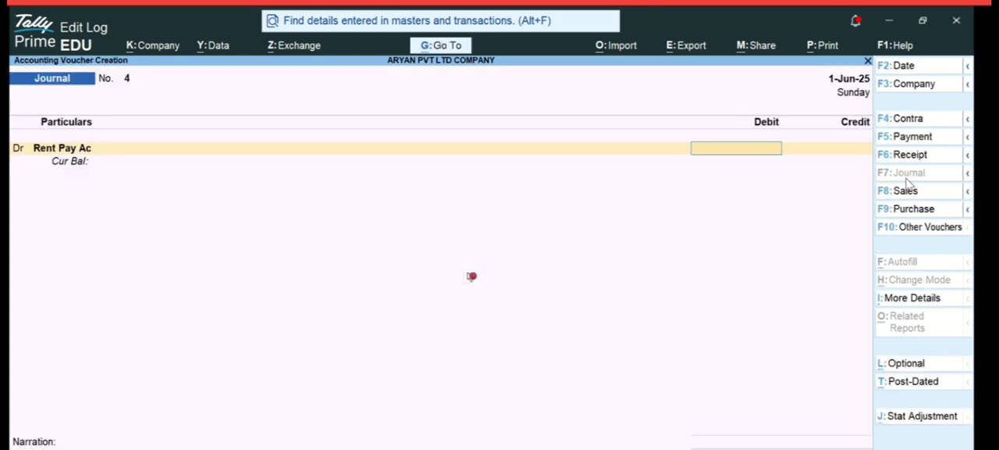
- Debit Rent Pay Ac with 10000, credit Advance Rent Pay Ac with the same amount, and save the journal voucher
{"action": "type", "text": "10000"}
{"action": "key", "text": "Return"}
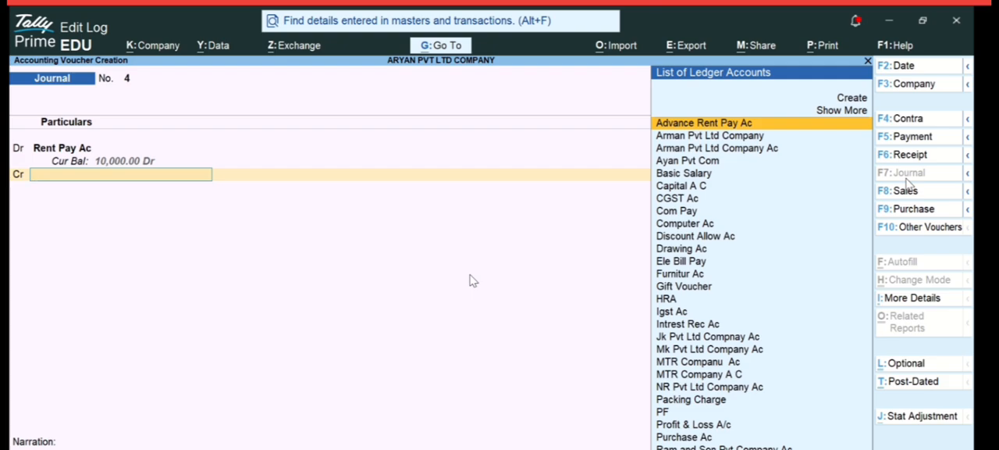
{"action": "type", "text": "Ad"}
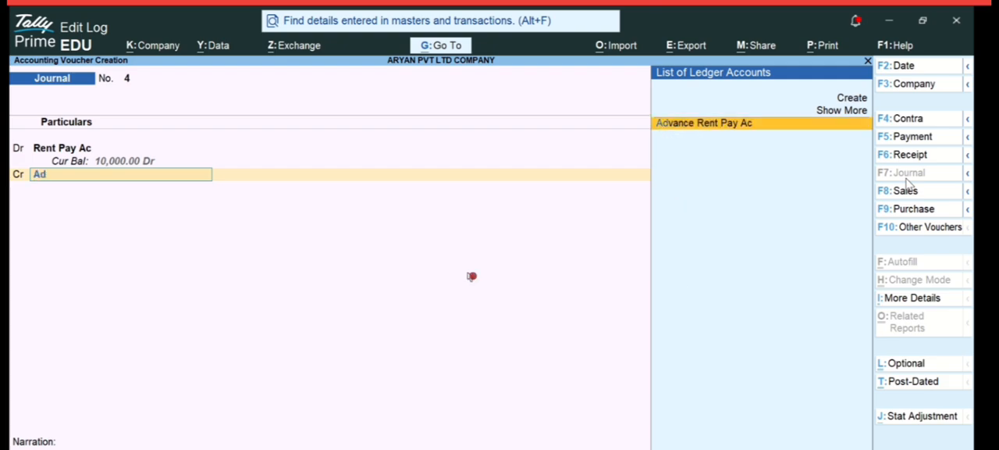
{"action": "key", "text": "Return"}
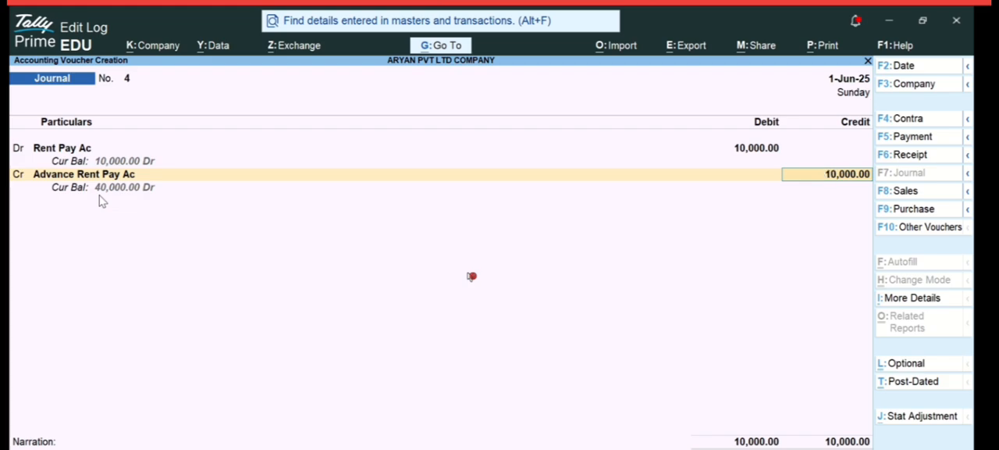
{"action": "key", "text": "ctrl+a"}
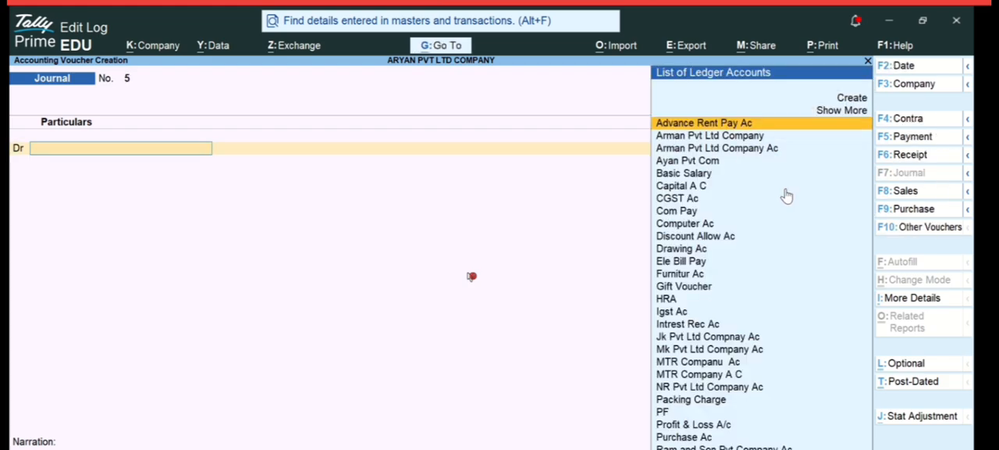
{"action": "key", "text": "Return"}
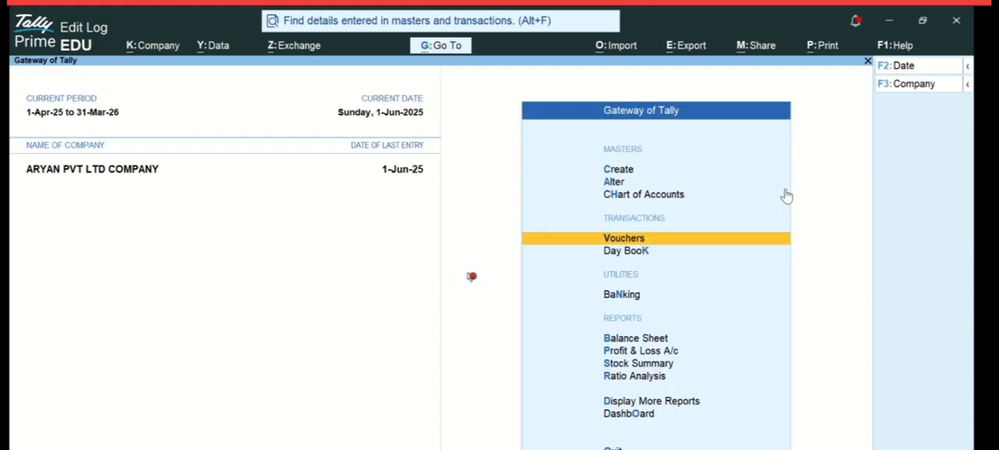
{"action": "key", "text": "Escape"}
{"action": "key", "text": "Escape"}
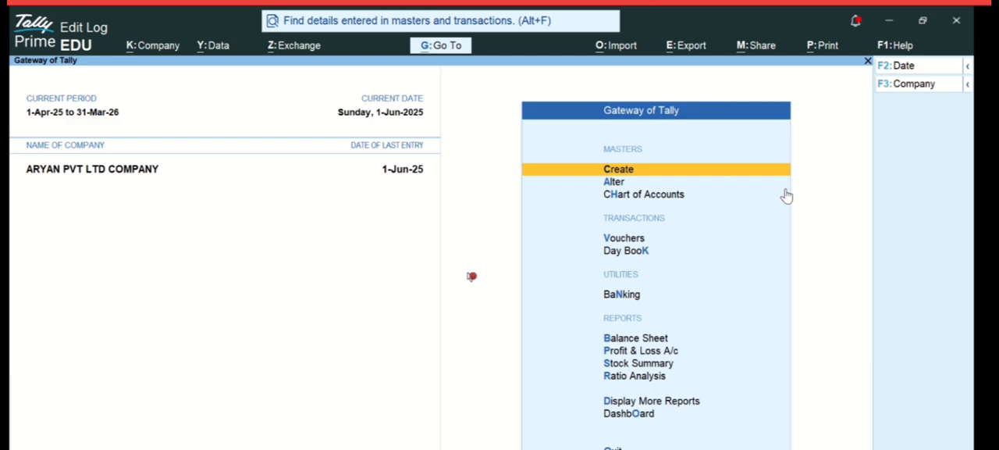
- Compare the Advance Rent Pay Ac and Cash-in-Hand balances in the detailed Balance Sheet after the rent adjustment
{"action": "left_click", "coordinate": [648, 340]}
{"action": "key", "text": "alt+F1"}
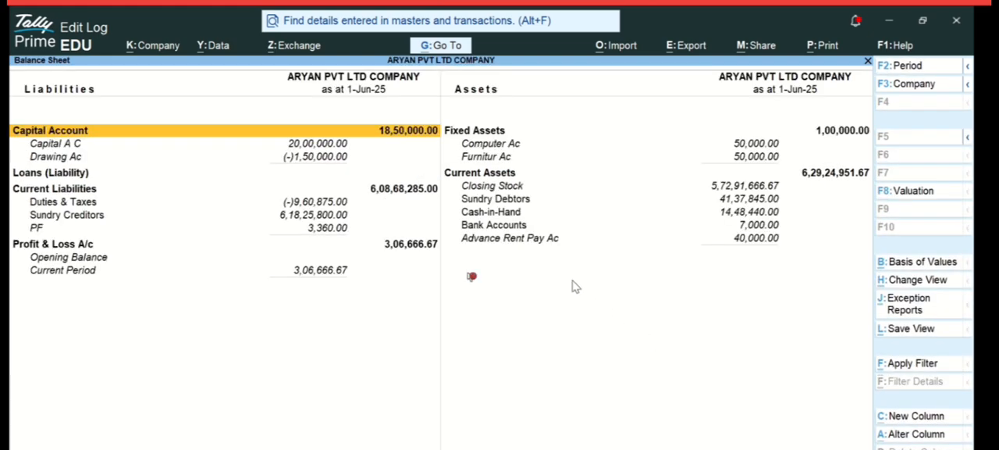
{"action": "left_click", "coordinate": [546, 248]}
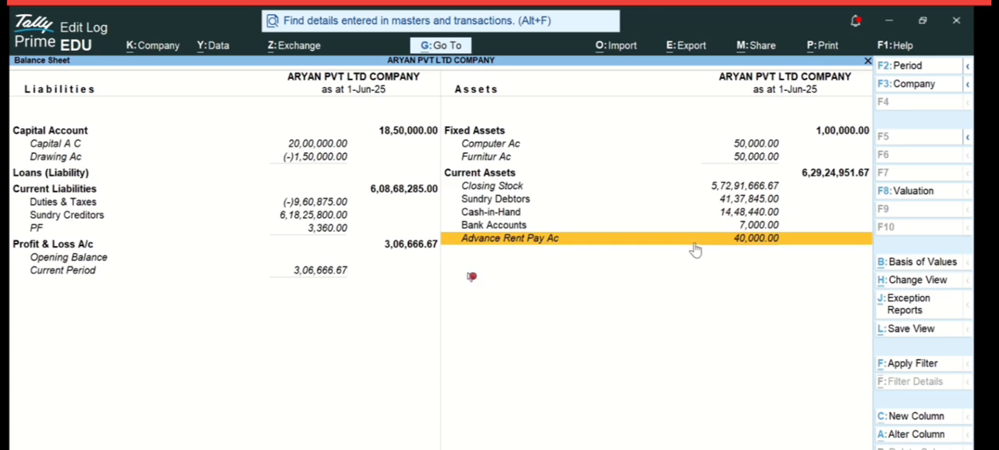
{"action": "left_click", "coordinate": [724, 215]}
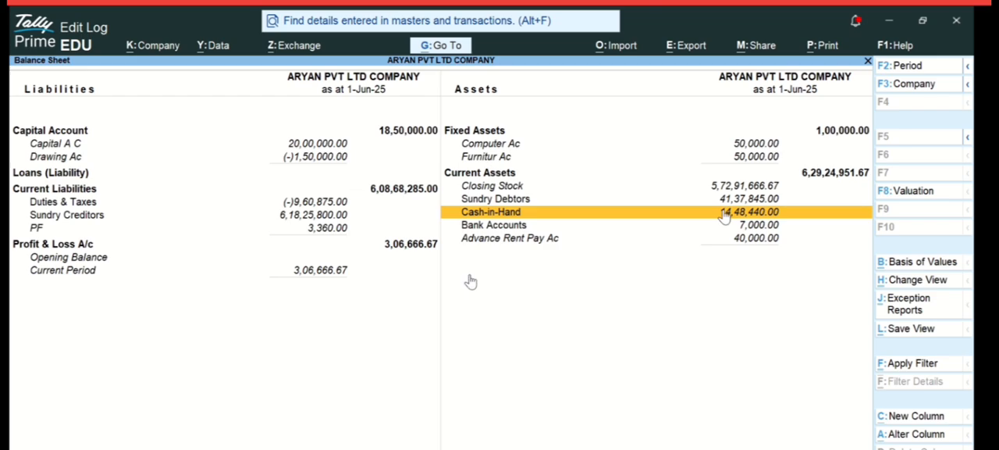
{"action": "left_click", "coordinate": [522, 243]}
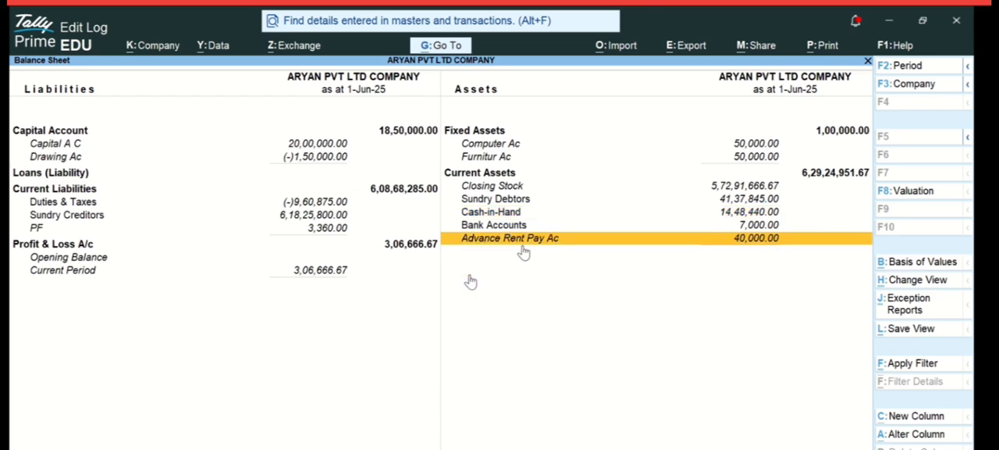